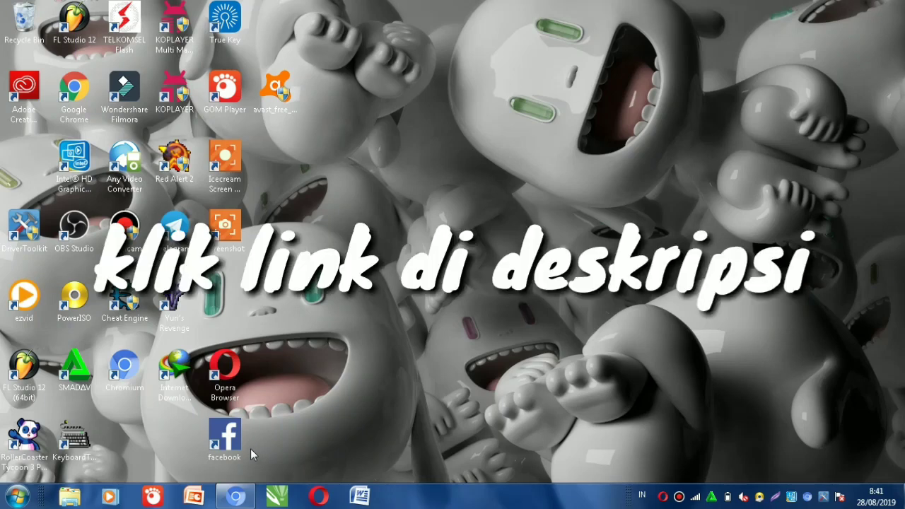
# Restore the Chrome window showing Facebook's 'My Personal Account Was Disabled' help form.
pyautogui.click(243, 499)
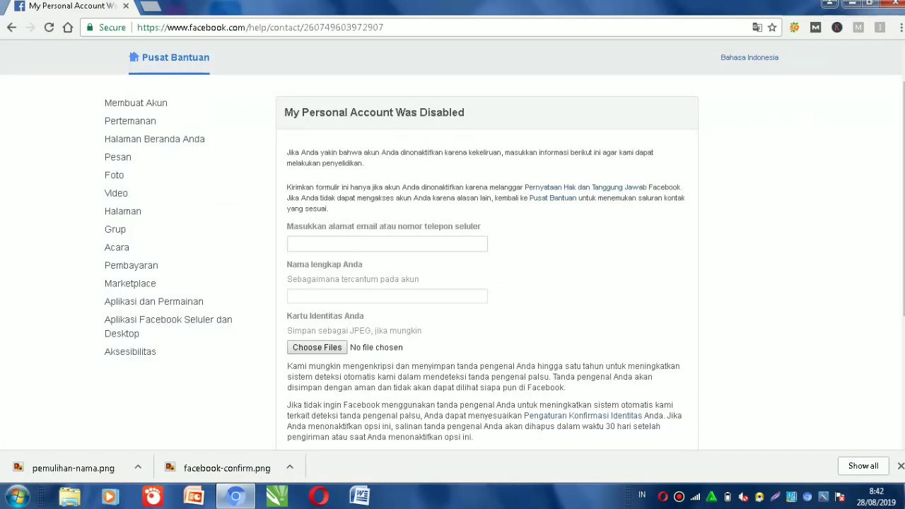
pyautogui.scroll(-1, 800, 121)
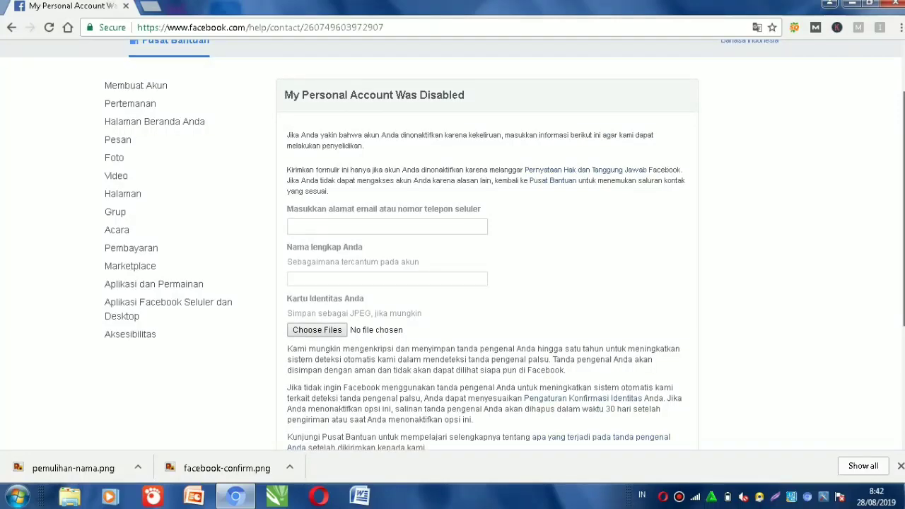
pyautogui.scroll(-1, 455, 165)
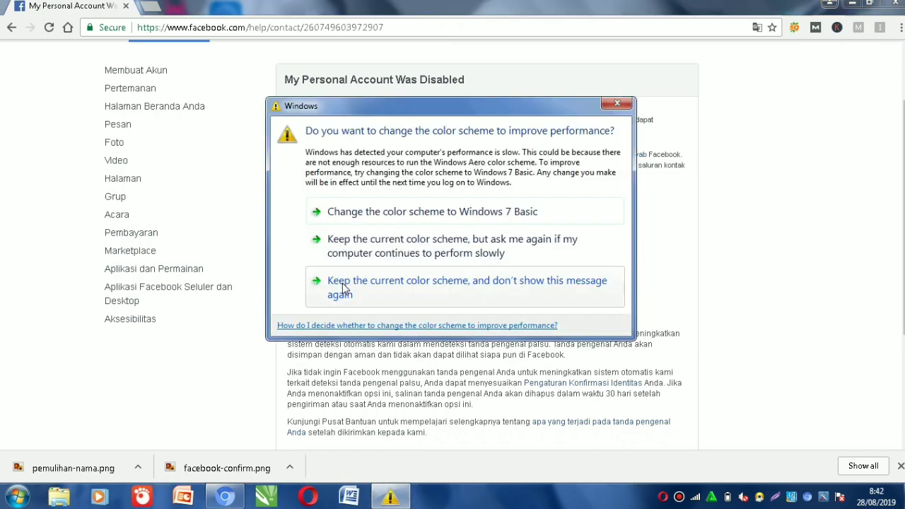
pyautogui.click(616, 106)
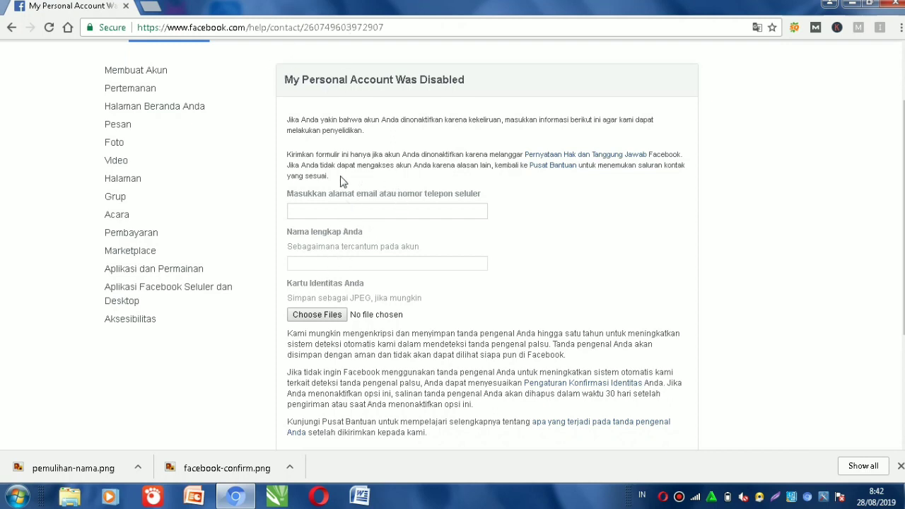
pyautogui.click(335, 210)
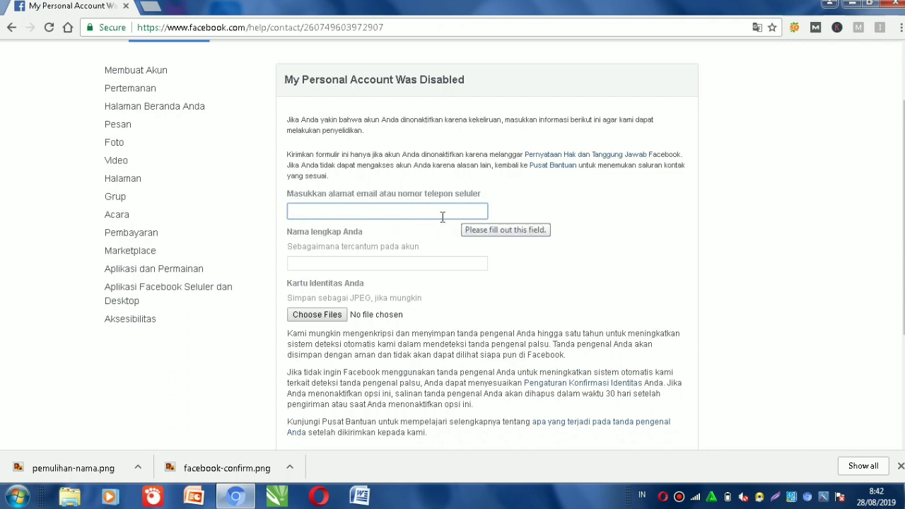
pyautogui.click(317, 263)
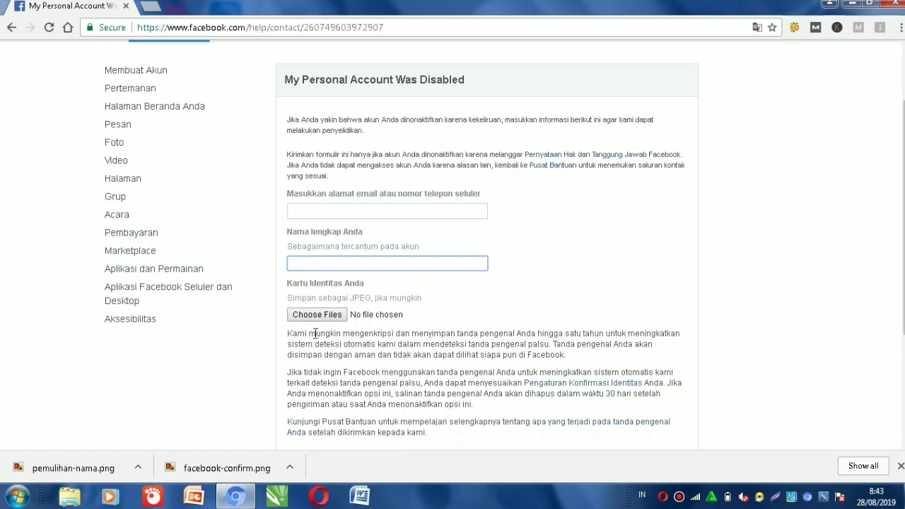
pyautogui.moveTo(345, 264); pyautogui.dragTo(267, 261)
pyautogui.press('BackSpace')
pyautogui.click(393, 210)
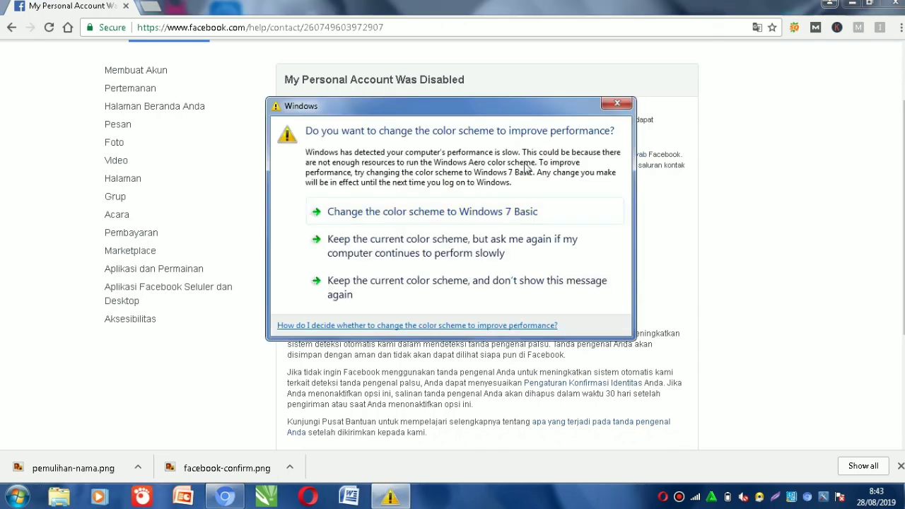
pyautogui.click(616, 104)
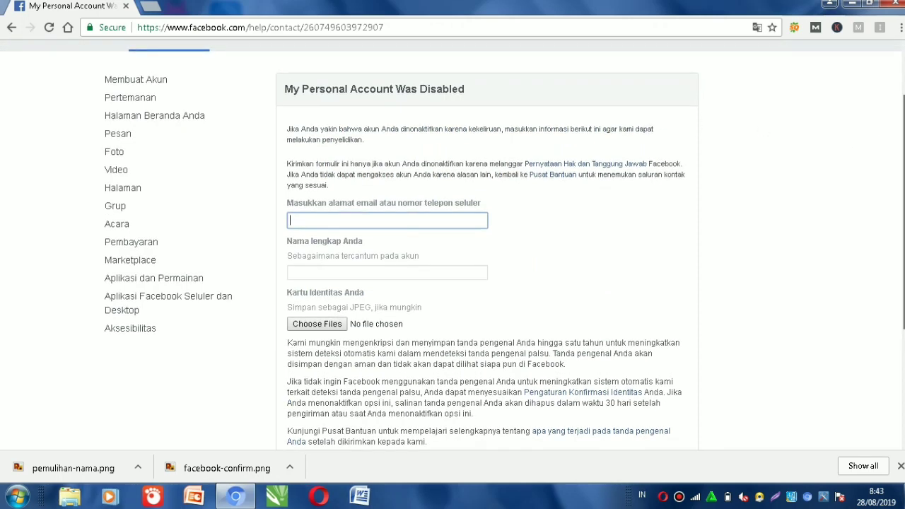
# Scroll down the empty appeal form toward the Kirim button at the bottom.
pyautogui.scroll(-1, 452, 245)
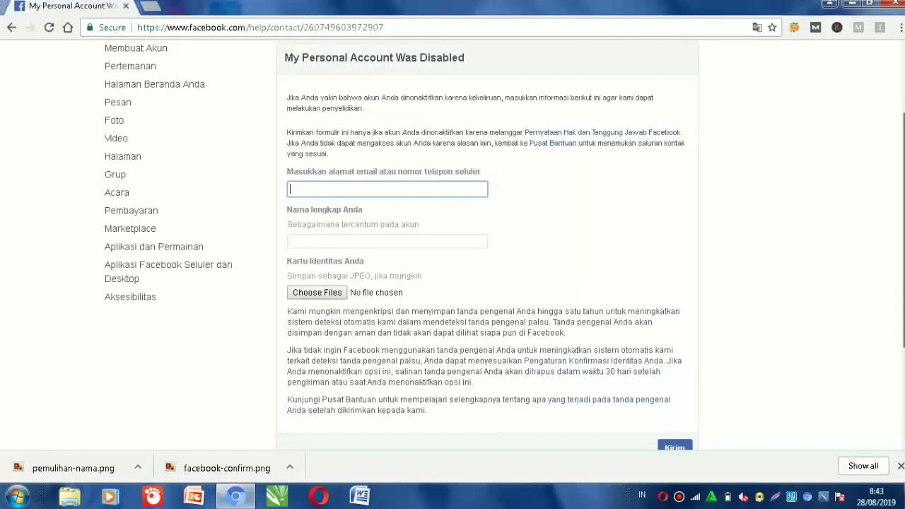
pyautogui.scroll(-1, 545, 230)
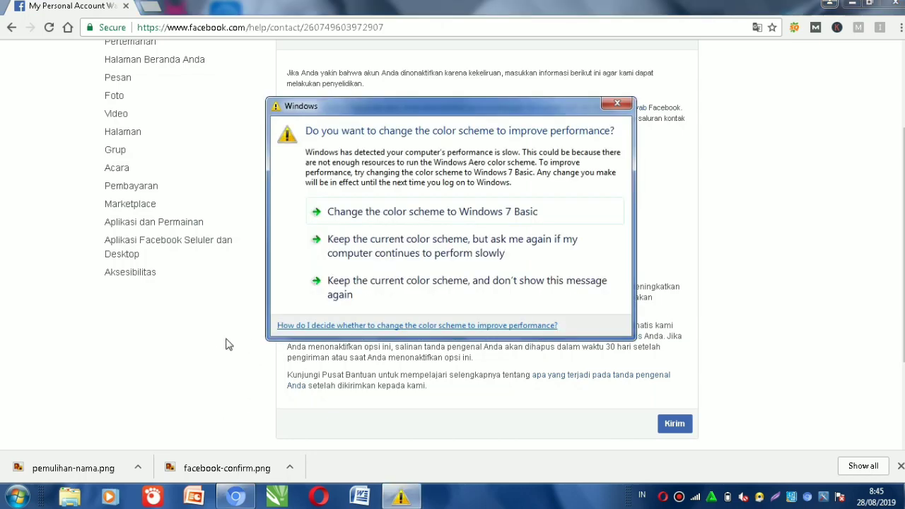
# Dismiss the colour-scheme warning, view facebook-confirm.png, and return to the appeal form.
pyautogui.click(617, 104)
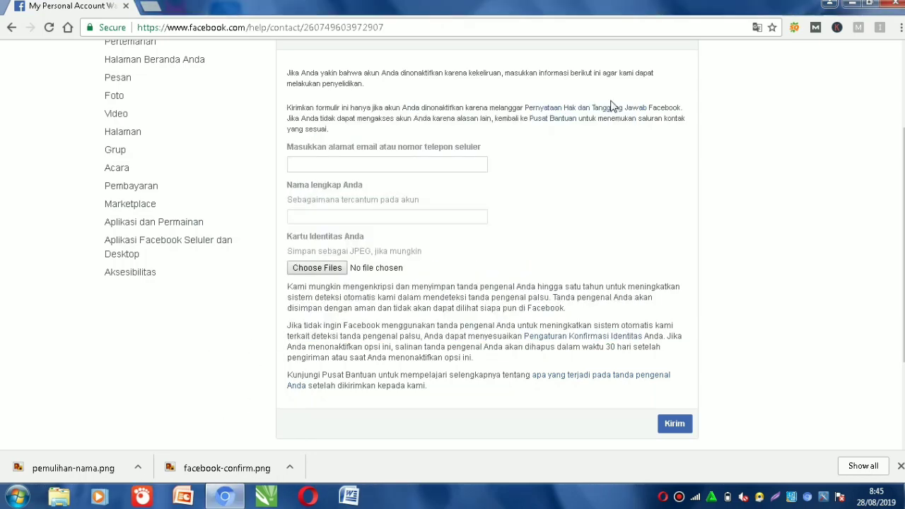
pyautogui.click(251, 463)
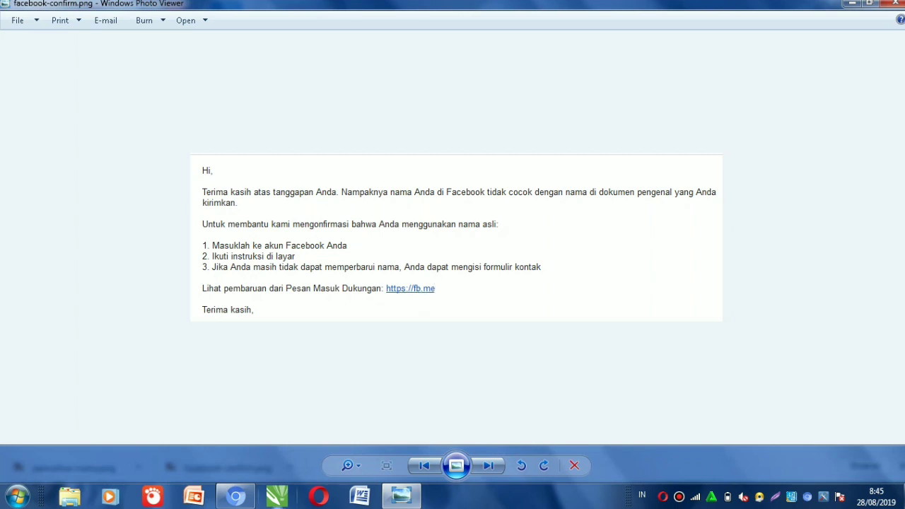
pyautogui.click(244, 502)
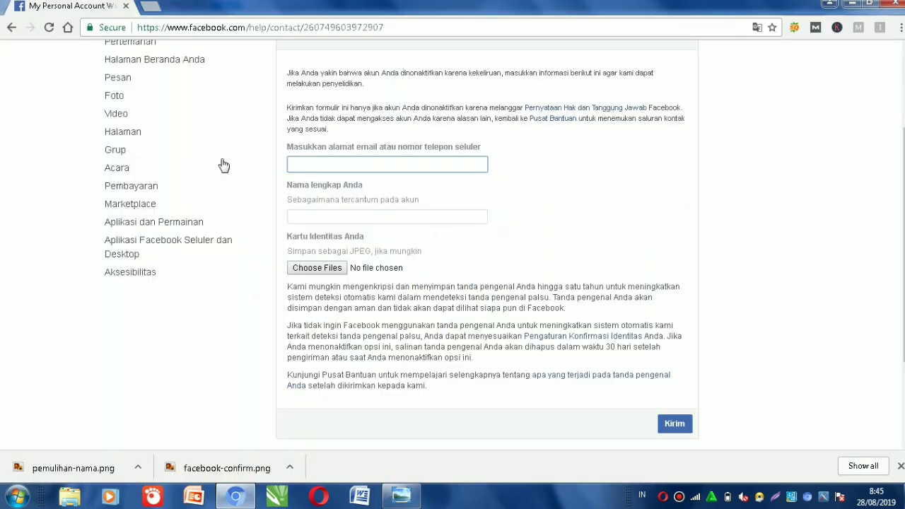
# Open a blank new tab, then switch back to the Facebook appeal form tab.
pyautogui.click(150, 8)
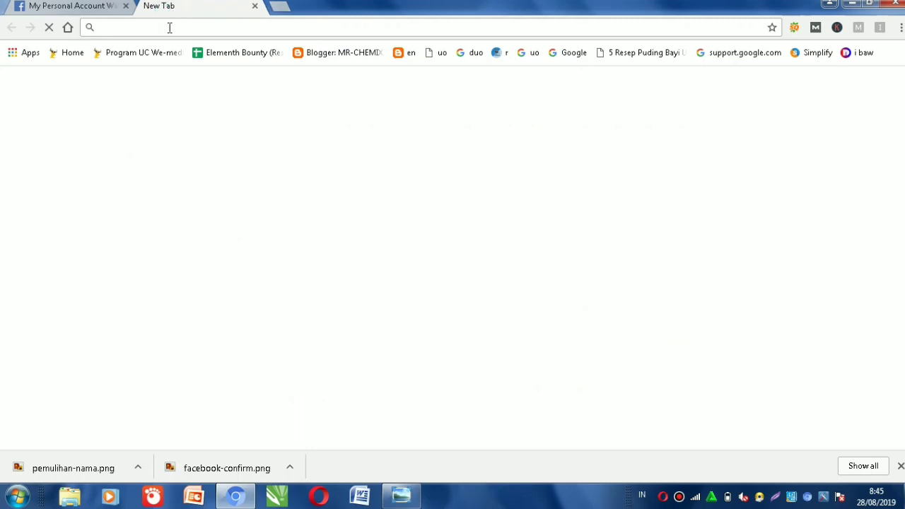
pyautogui.click(99, 5)
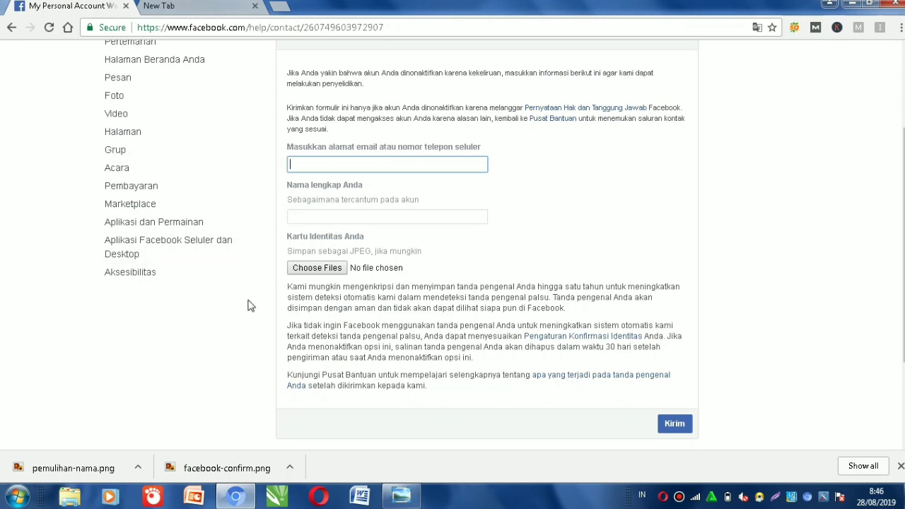
# Open the downloaded pemulihan-nama.png screenshot in Windows Photo Viewer.
pyautogui.click(78, 467)
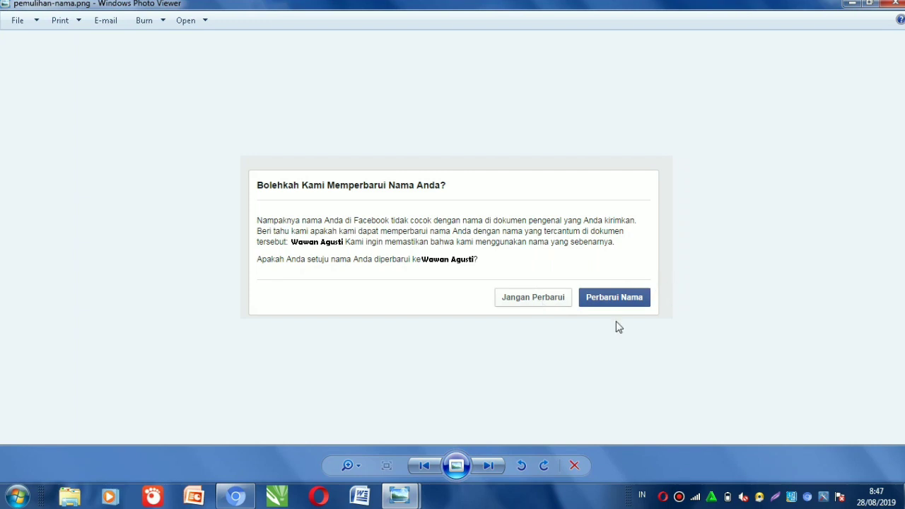
pyautogui.click(625, 100)
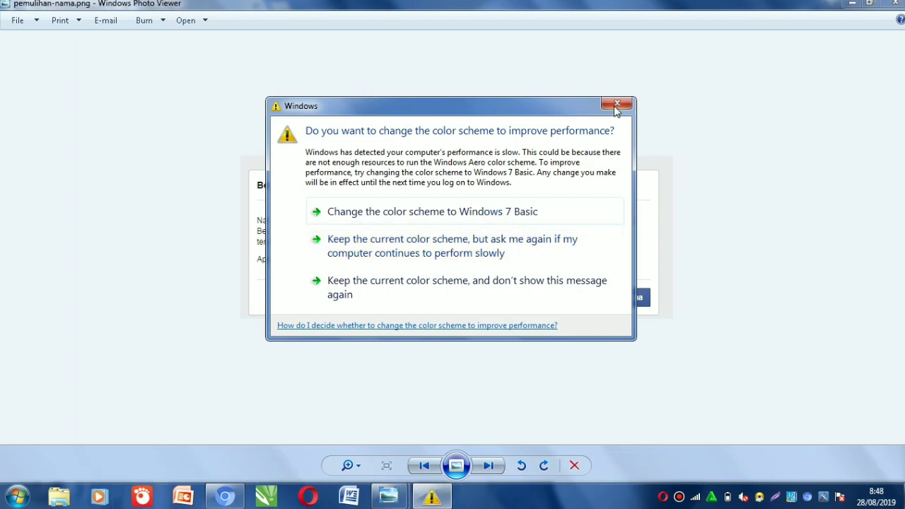
# Close the colour-scheme warning covering the pemulihan-nama.png screenshot.
pyautogui.click(616, 106)
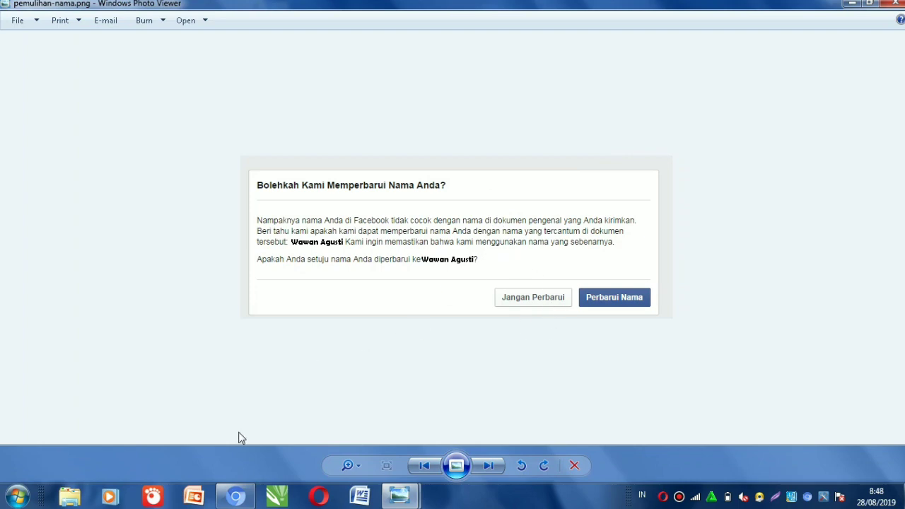
# Bring the appeal form back to front and place the cursor in the email or phone field.
pyautogui.click(240, 491)
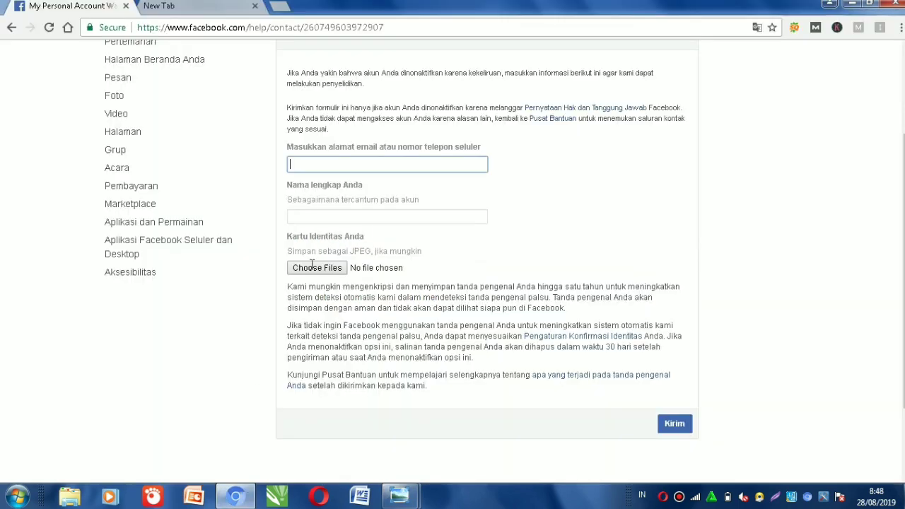
pyautogui.scroll(2, 771, 144)
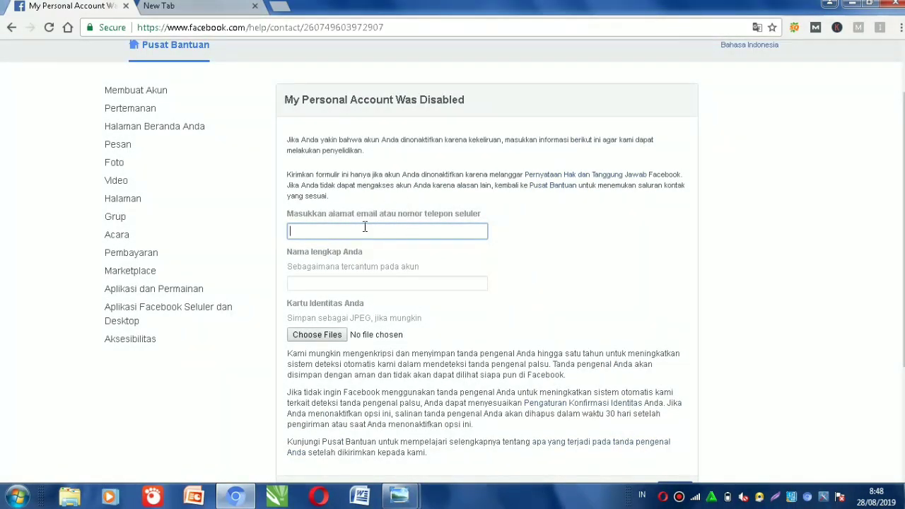
pyautogui.click(390, 238)
pyautogui.scroll(-1, 707, 168)
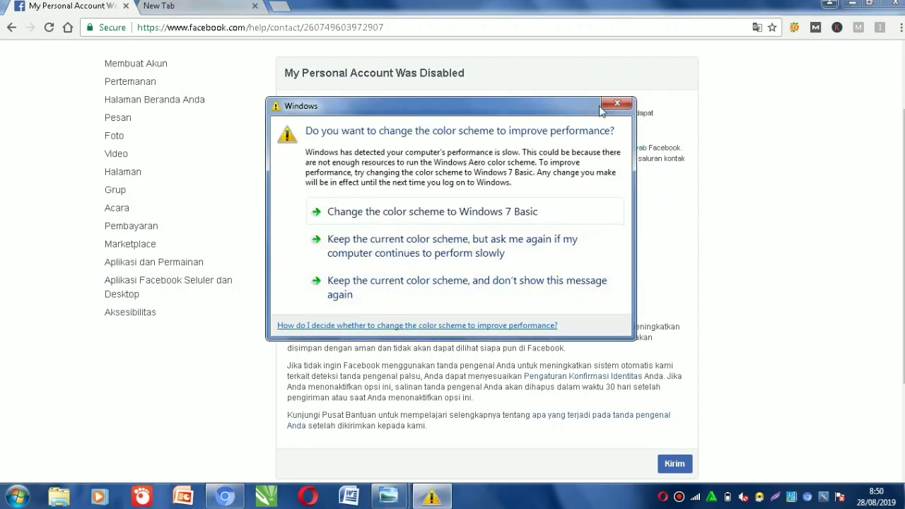
# Close the colour-scheme warning and scroll through the still-empty appeal form.
pyautogui.click(616, 104)
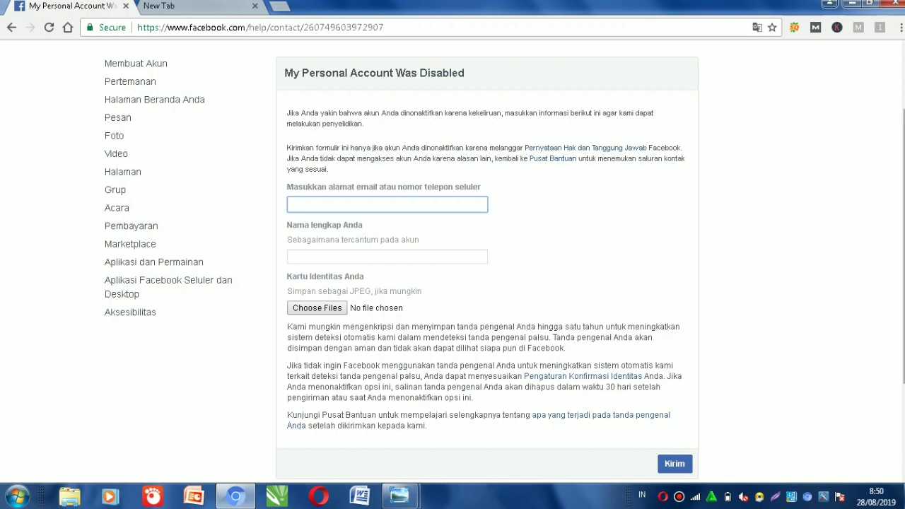
pyautogui.scroll(-2, 898, 219)
pyautogui.scroll(3, 767, 203)
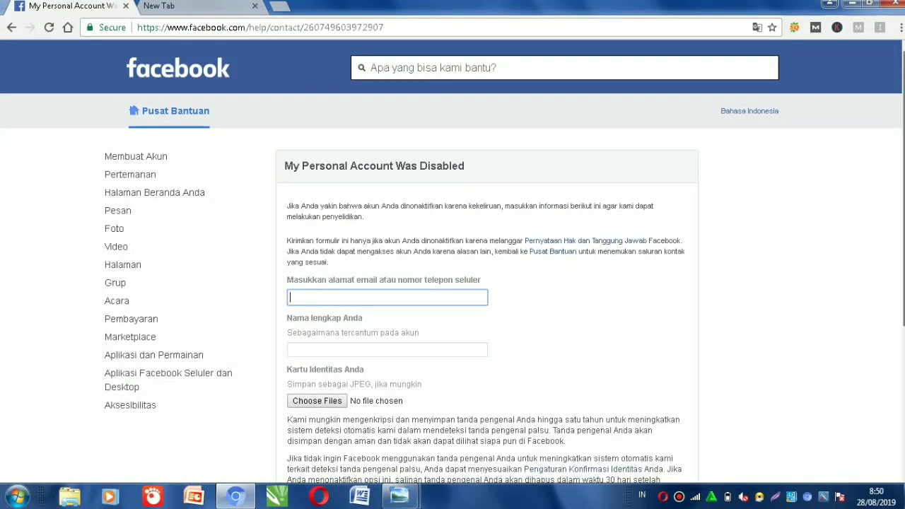
pyautogui.scroll(-1, 903, 207)
pyautogui.scroll(1, 903, 206)
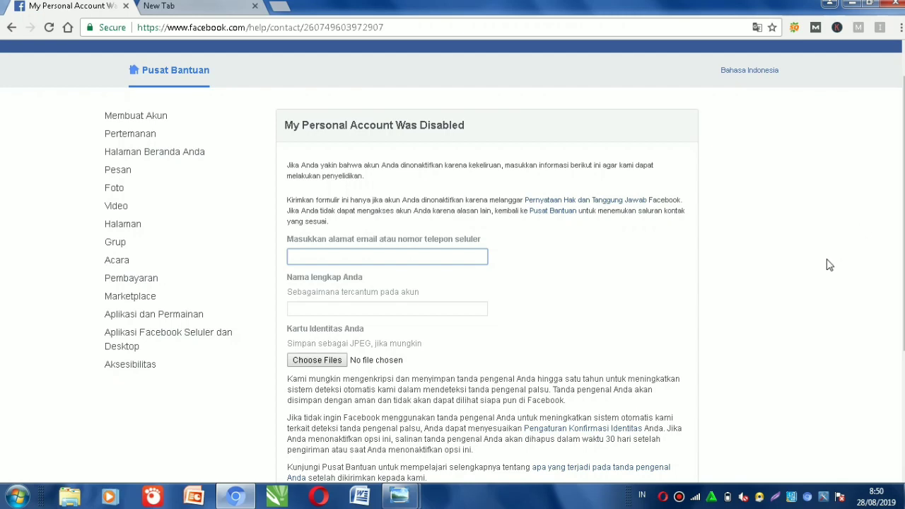
pyautogui.scroll(1, 831, 263)
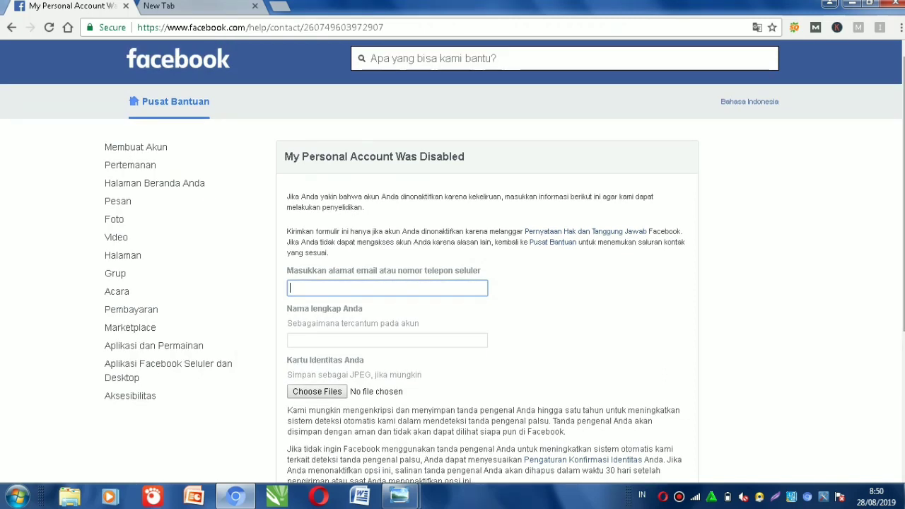
pyautogui.scroll(-1, 453, 263)
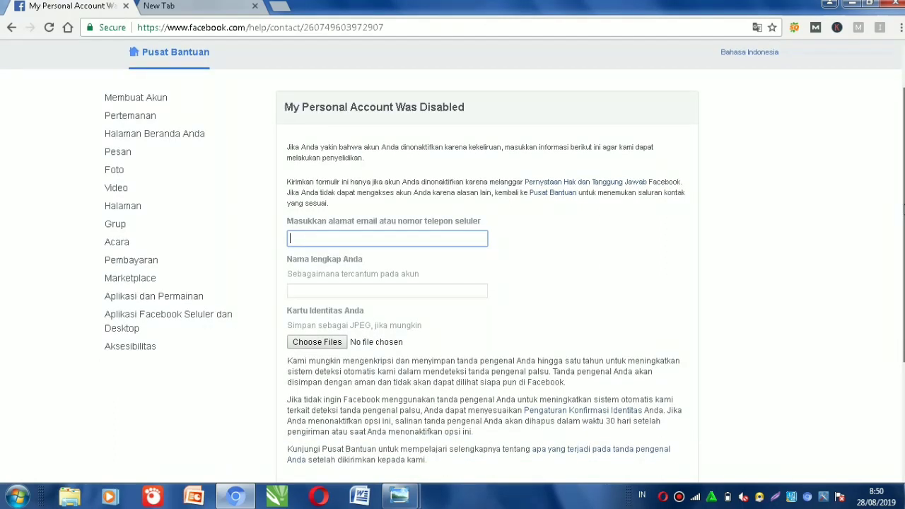